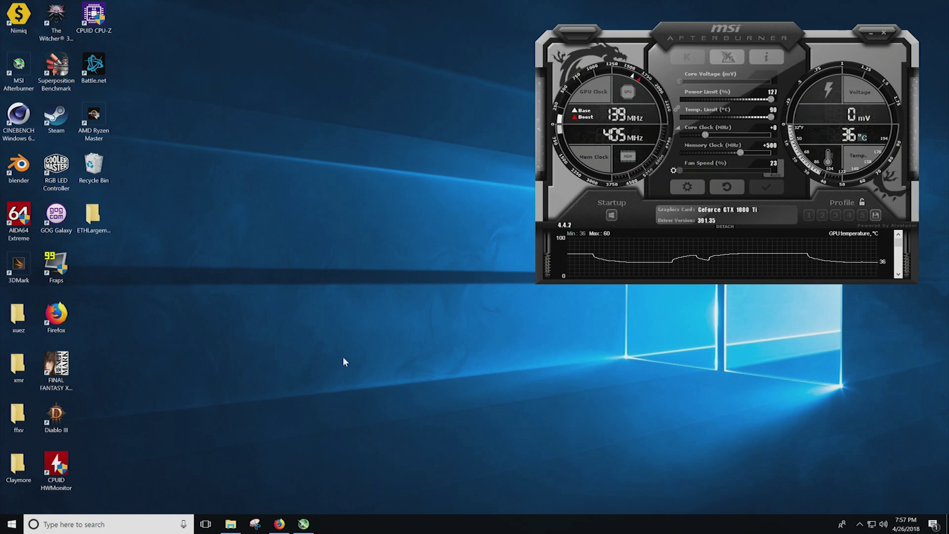
With Afterburner's memory clock left at +500, bring Firefox back to the front.
{"action": "left_click", "coordinate": [279, 524]}
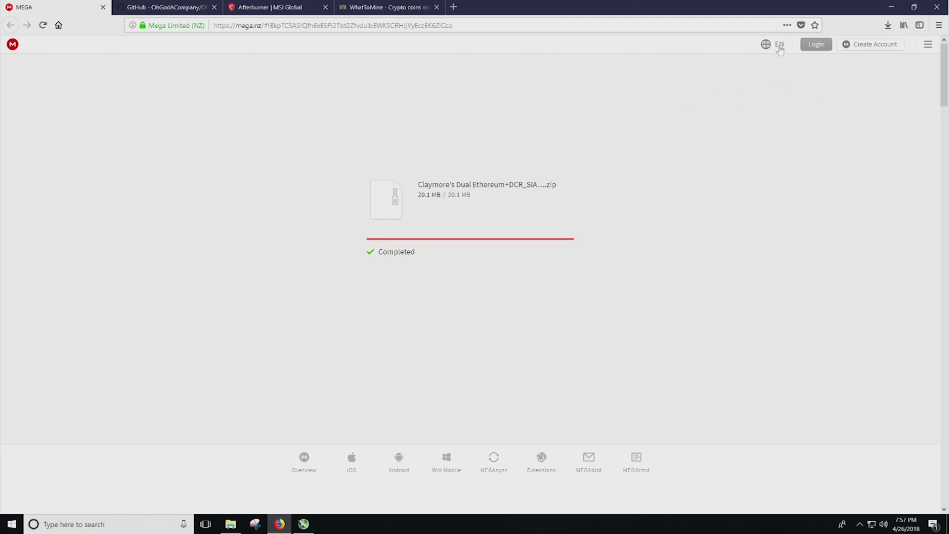
Show Firefox's downloads list with the finished Claymore zip, then open File Explorer.
{"action": "left_click", "coordinate": [887, 25]}
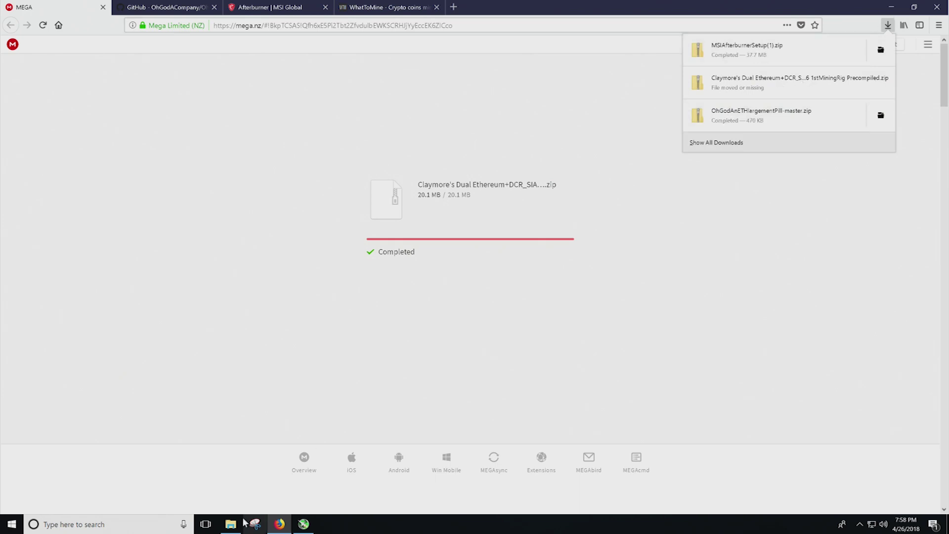
{"action": "left_click", "coordinate": [233, 525]}
Navigate to Desktop > Claymore and open the extracted miner folder.
{"action": "left_click", "coordinate": [61, 135]}
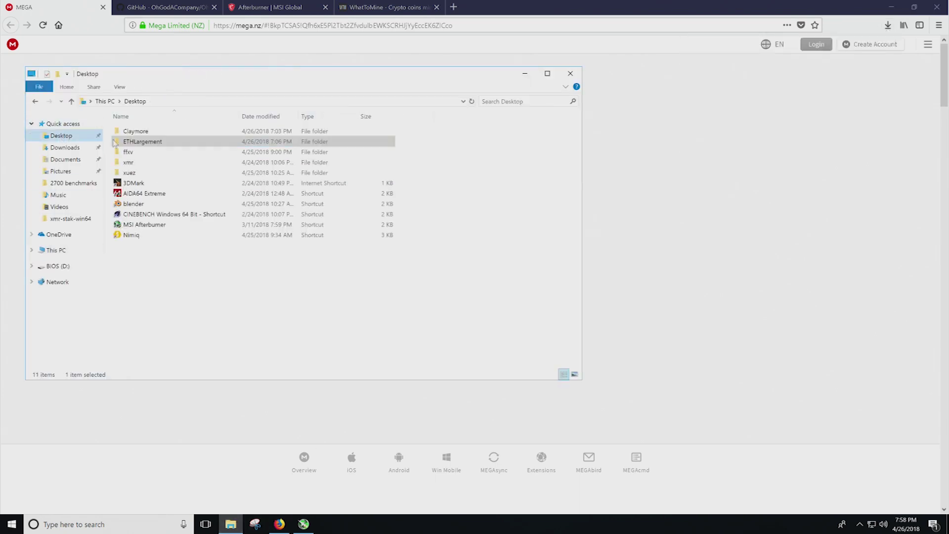
{"action": "double_click", "coordinate": [138, 132]}
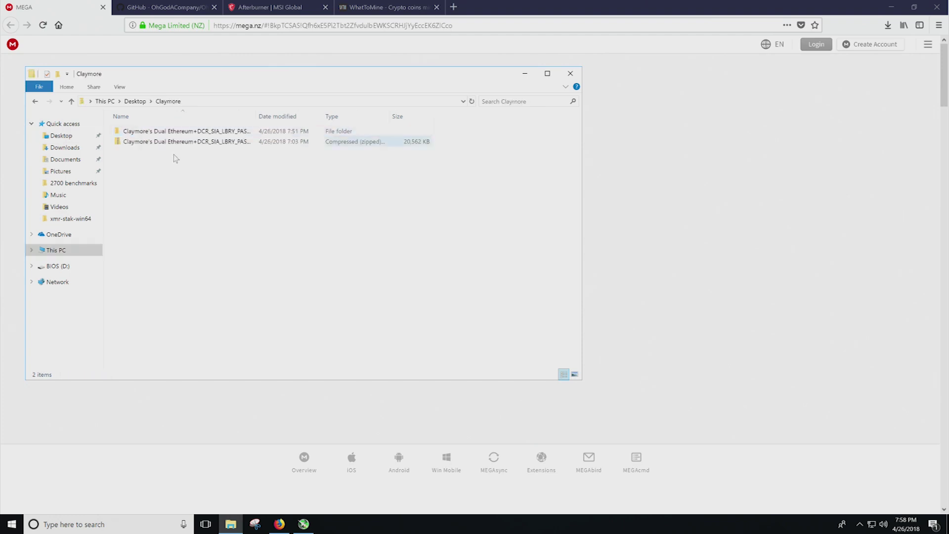
{"action": "left_click", "coordinate": [147, 135]}
{"action": "double_click", "coordinate": [147, 133]}
{"action": "scroll", "coordinate": [193, 302], "scroll_direction": "down", "scroll_amount": 10}
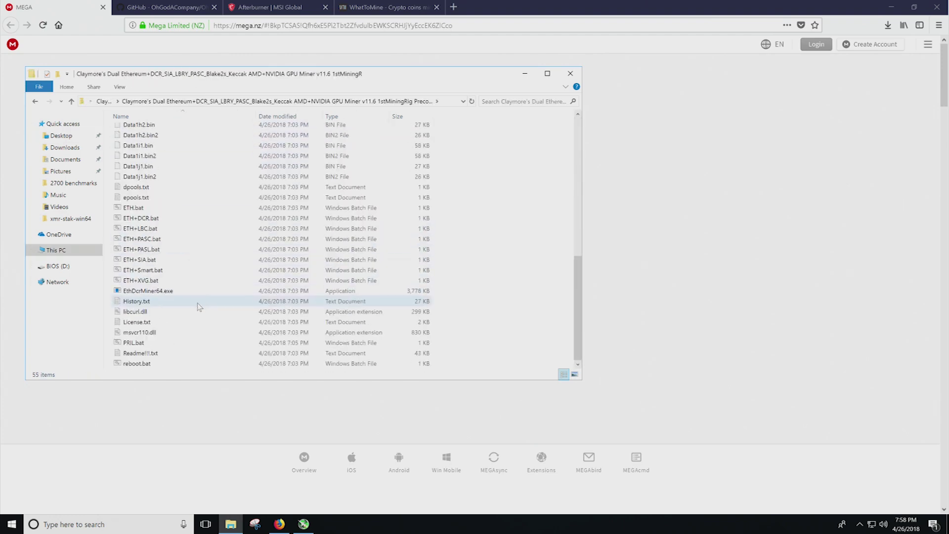
Open PRIL.bat in Notepad via Edit to review its mining command, then close it.
{"action": "left_click", "coordinate": [142, 344]}
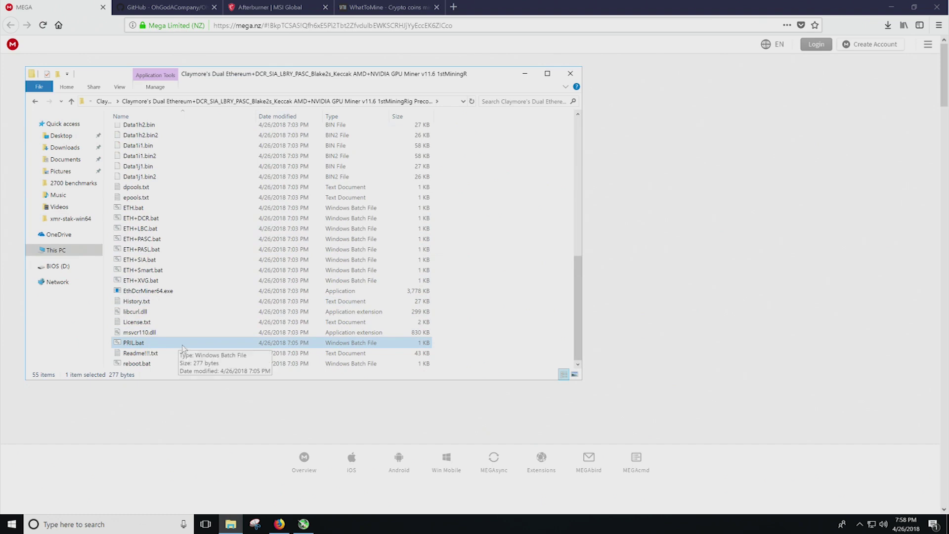
{"action": "right_click", "coordinate": [172, 346]}
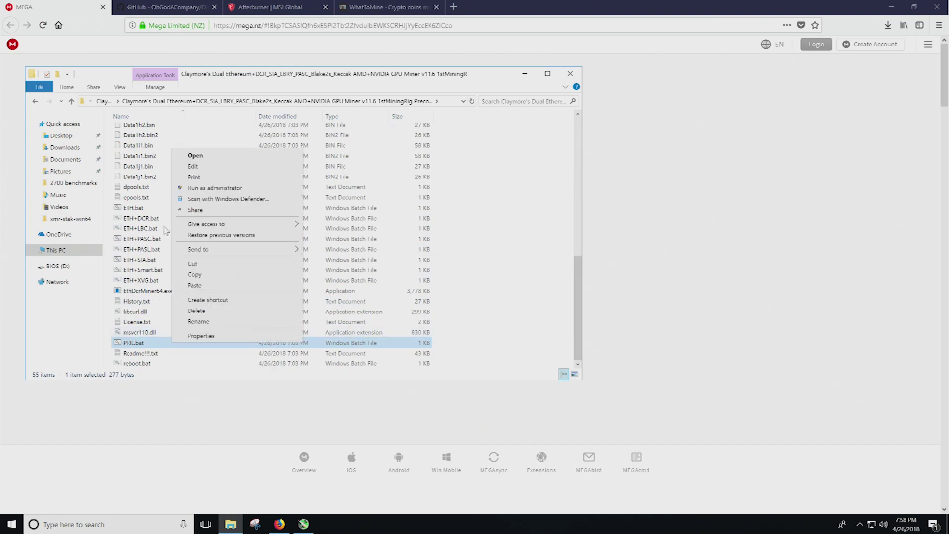
{"action": "left_click", "coordinate": [186, 165]}
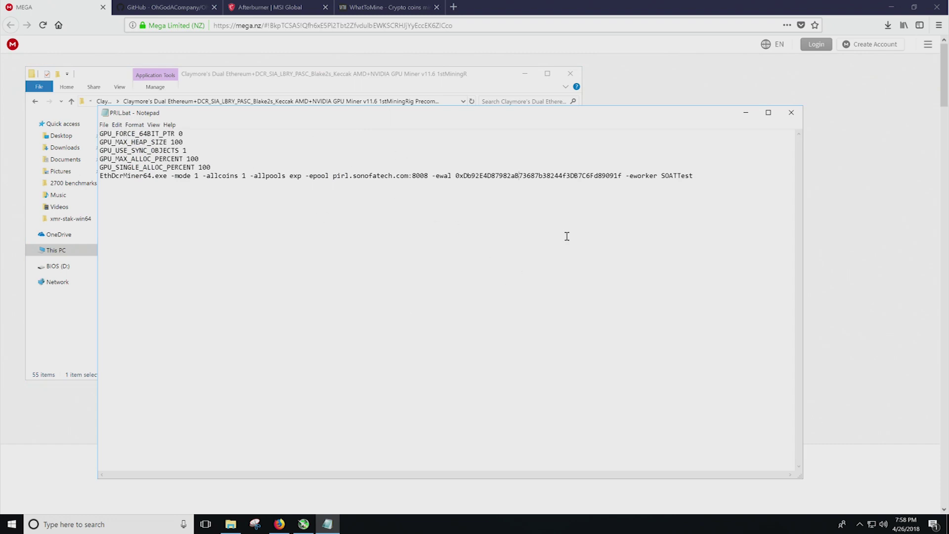
{"action": "left_click", "coordinate": [797, 114]}
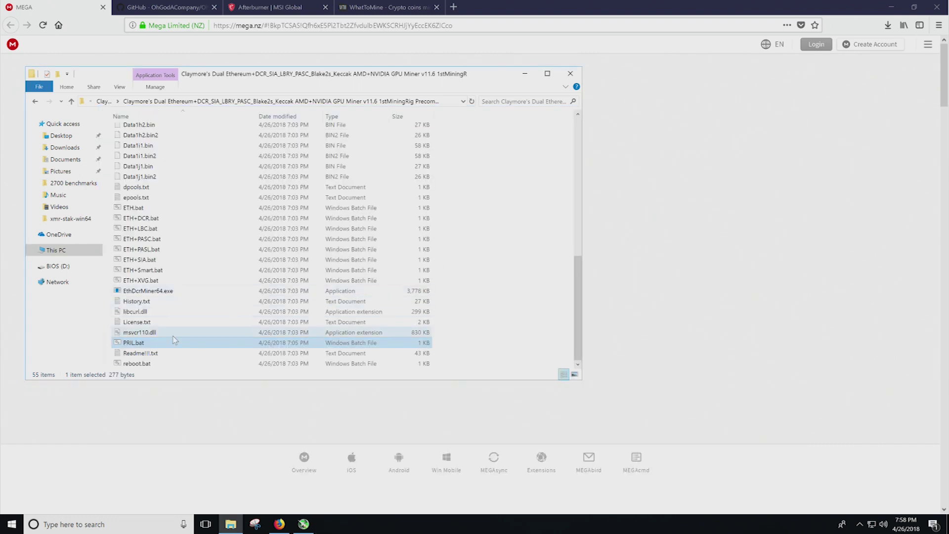
Download OhGodAnETHlargementPill-master.zip from GitHub with Download ZIP and show it in Downloads.
{"action": "left_click", "coordinate": [157, 8]}
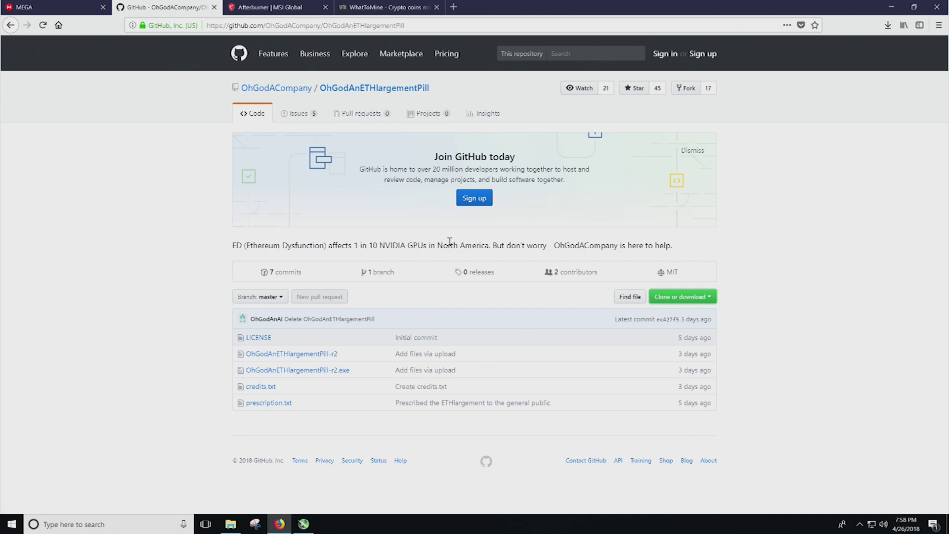
{"action": "left_click", "coordinate": [673, 299]}
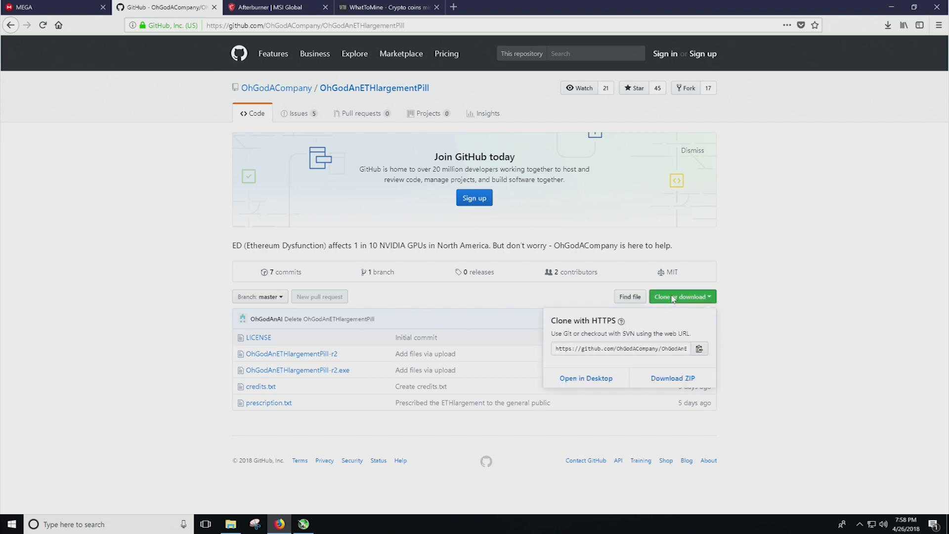
{"action": "left_click", "coordinate": [680, 386]}
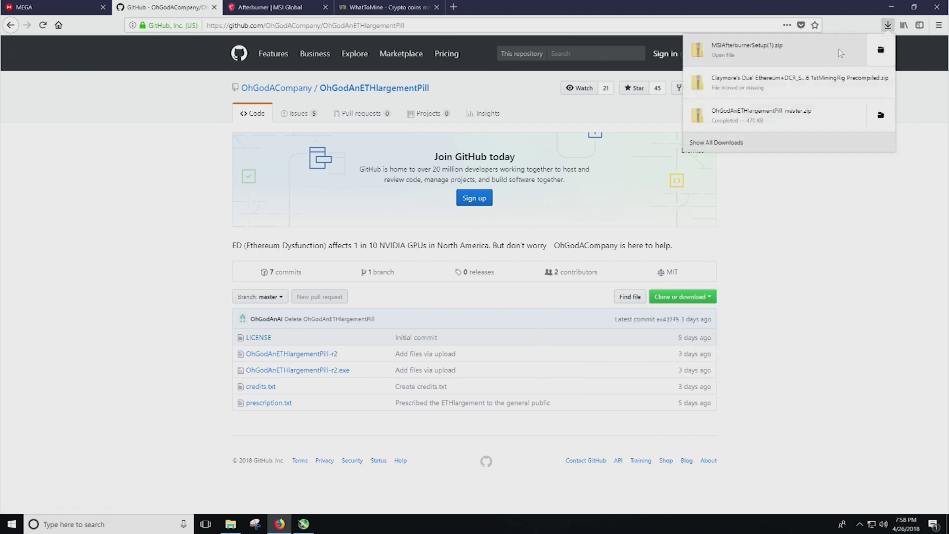
{"action": "left_click", "coordinate": [880, 116]}
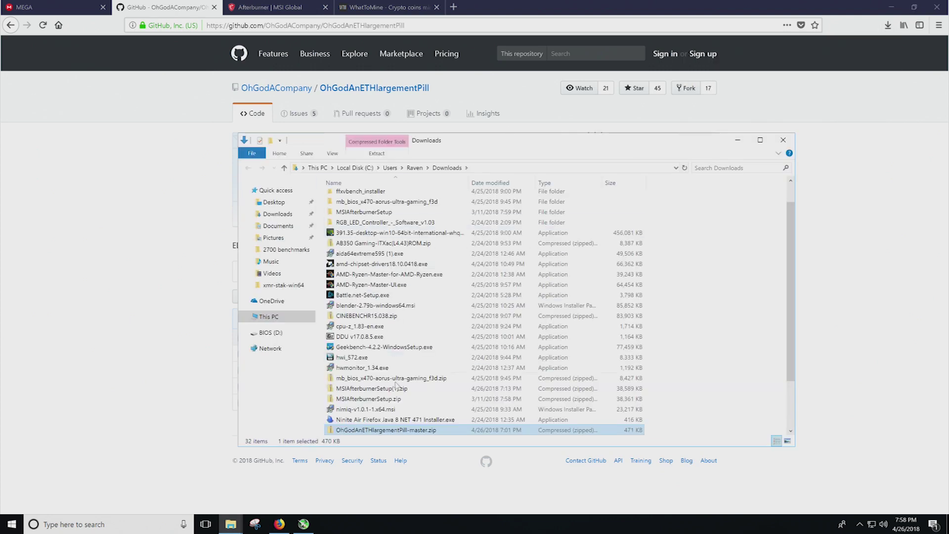
Open Desktop > ETHLargement, read prescription.txt in Notepad, then close it.
{"action": "left_click", "coordinate": [274, 202]}
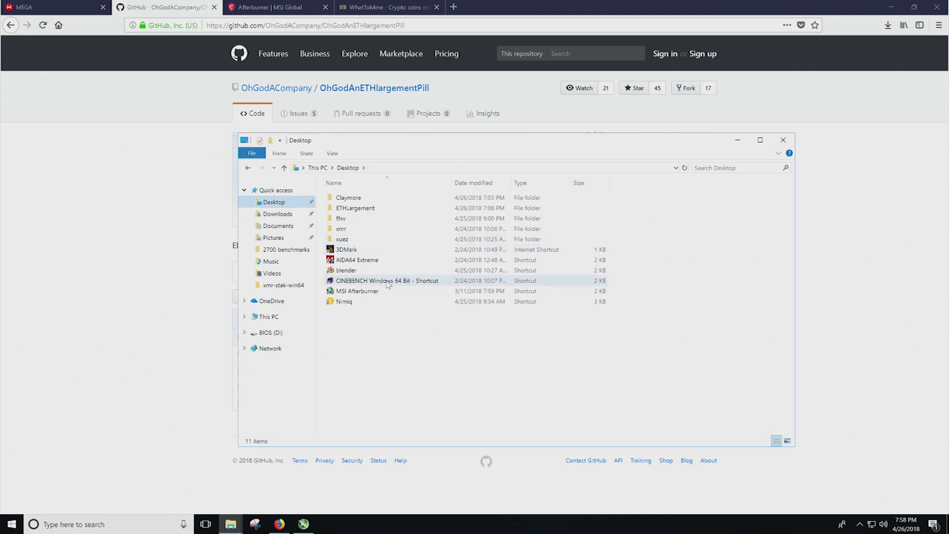
{"action": "double_click", "coordinate": [353, 208]}
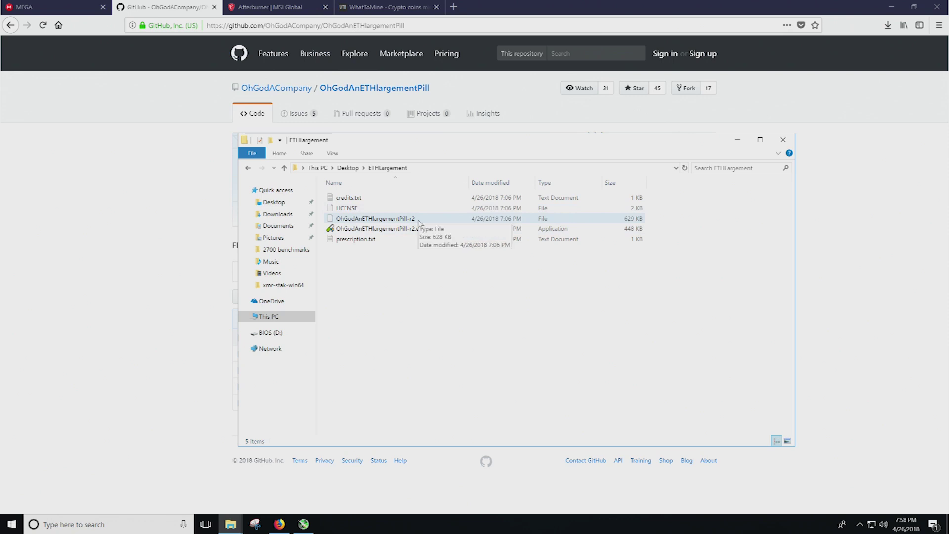
{"action": "double_click", "coordinate": [355, 239]}
{"action": "mouse_move", "coordinate": [193, 472]}
{"action": "left_mouse_down"}
{"action": "mouse_move", "coordinate": [355, 481]}
{"action": "mouse_move", "coordinate": [302, 479]}
{"action": "left_mouse_up"}
{"action": "left_click", "coordinate": [792, 113]}
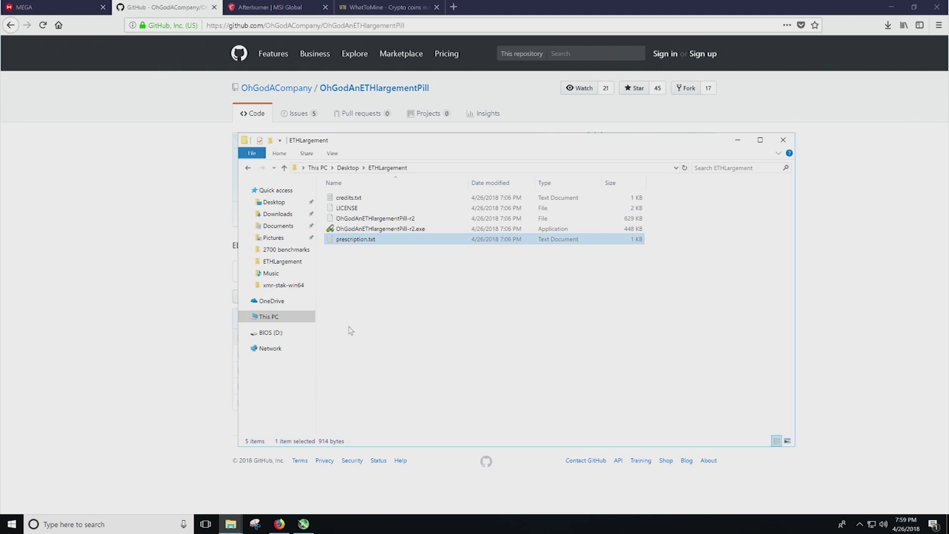
{"action": "left_click", "coordinate": [360, 324]}
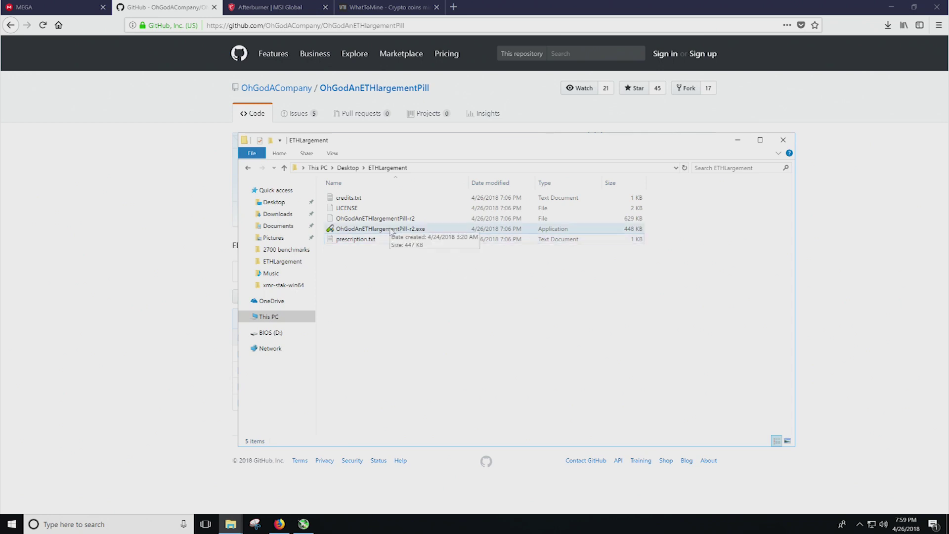
{"action": "left_click", "coordinate": [892, 6]}
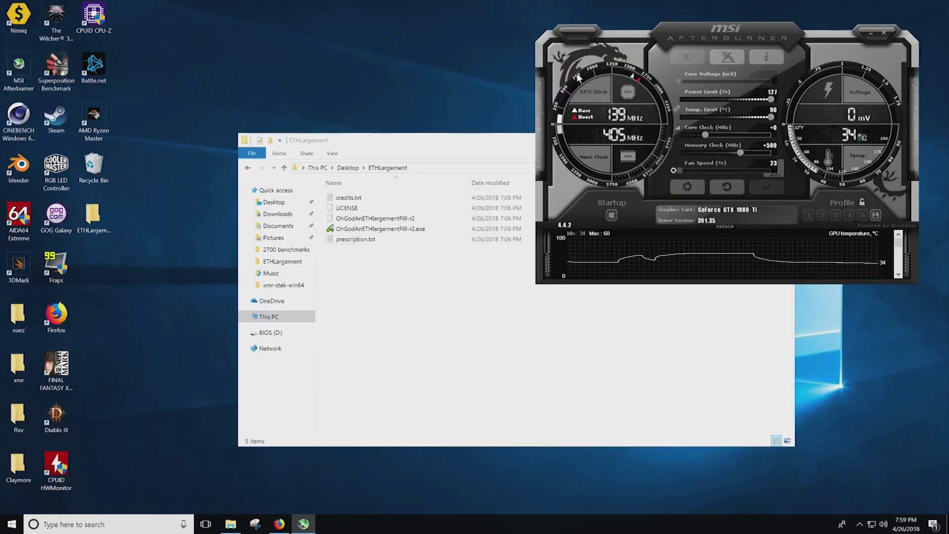
Go to Desktop > Claymore > miner folder and run PRIL.bat to start EthDcrMiner64.
{"action": "left_click_drag", "start_coordinate": [373, 143], "coordinate": [297, 98]}
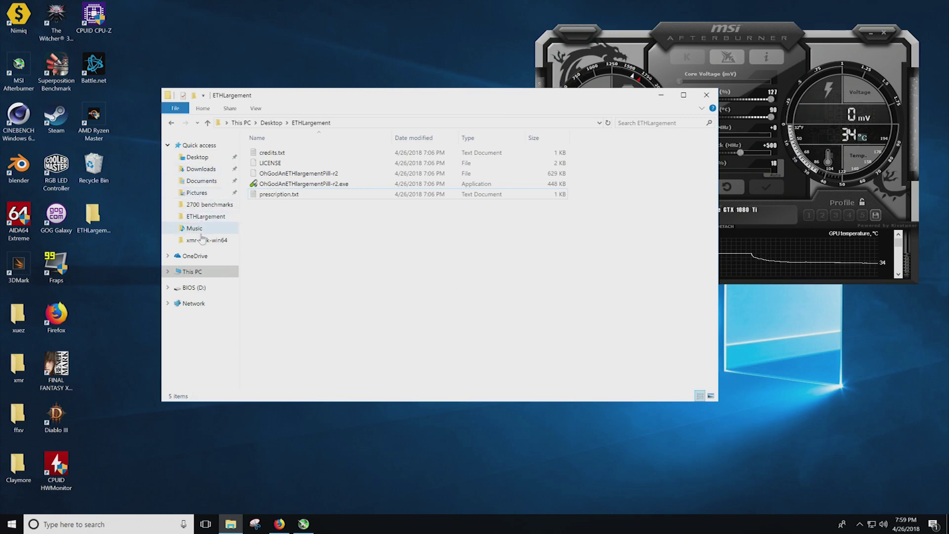
{"action": "left_click", "coordinate": [192, 157]}
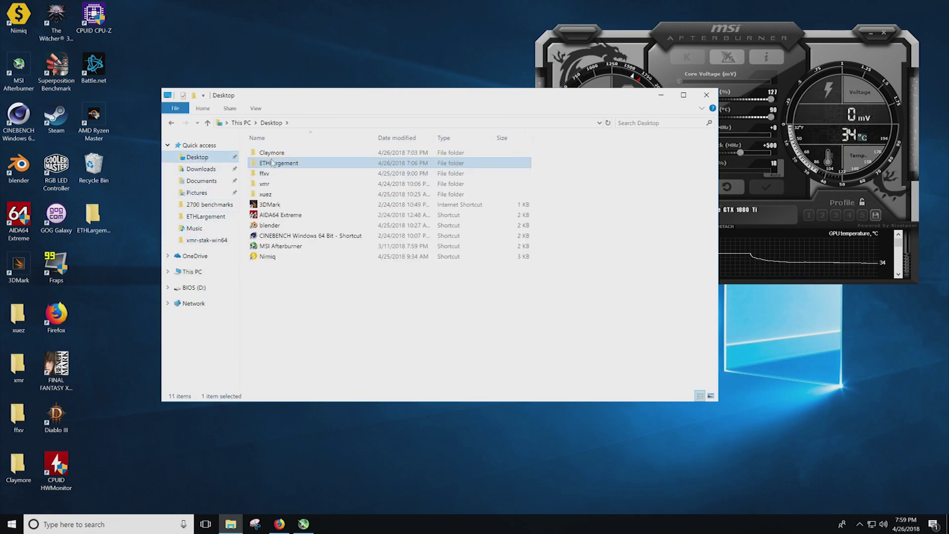
{"action": "double_click", "coordinate": [272, 164]}
{"action": "left_click", "coordinate": [171, 122]}
{"action": "left_click", "coordinate": [267, 155]}
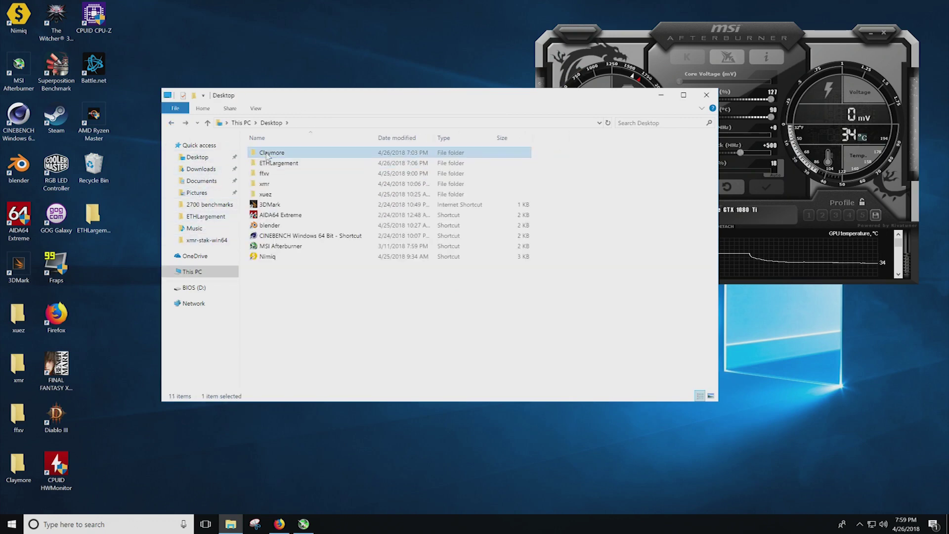
{"action": "double_click", "coordinate": [268, 155]}
{"action": "double_click", "coordinate": [302, 152]}
{"action": "scroll", "coordinate": [313, 278], "scroll_direction": "down", "scroll_amount": 6}
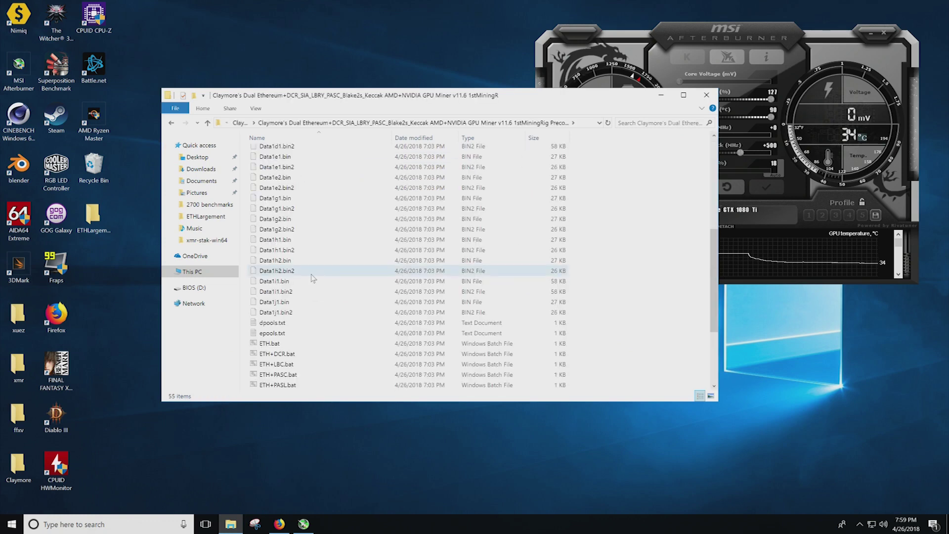
{"action": "scroll", "coordinate": [312, 278], "scroll_direction": "down", "scroll_amount": 3}
{"action": "double_click", "coordinate": [270, 364]}
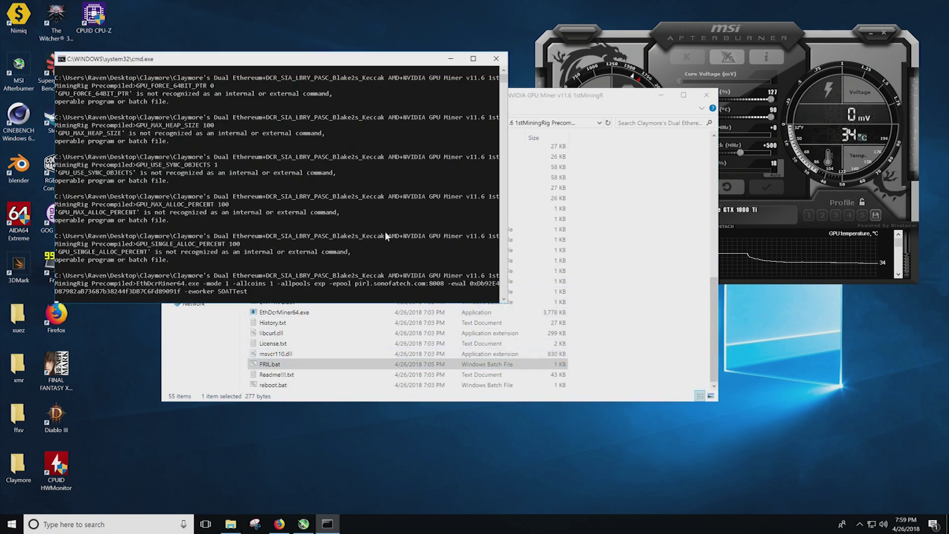
Maximize the miner console and watch the GTX 1080 Ti reach 35.731 Mh/s.
{"action": "left_click_drag", "start_coordinate": [217, 63], "coordinate": [239, 86]}
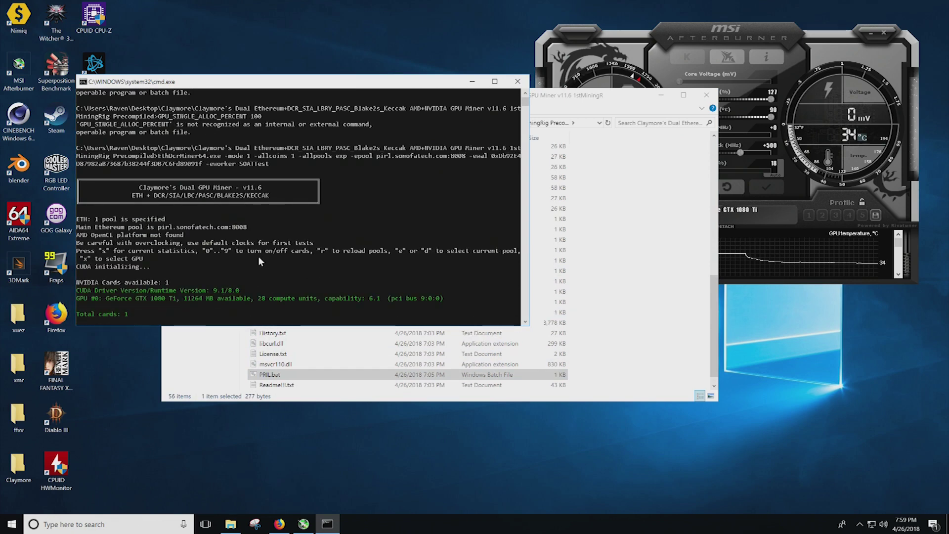
{"action": "scroll", "coordinate": [262, 254], "scroll_direction": "down", "scroll_amount": 2}
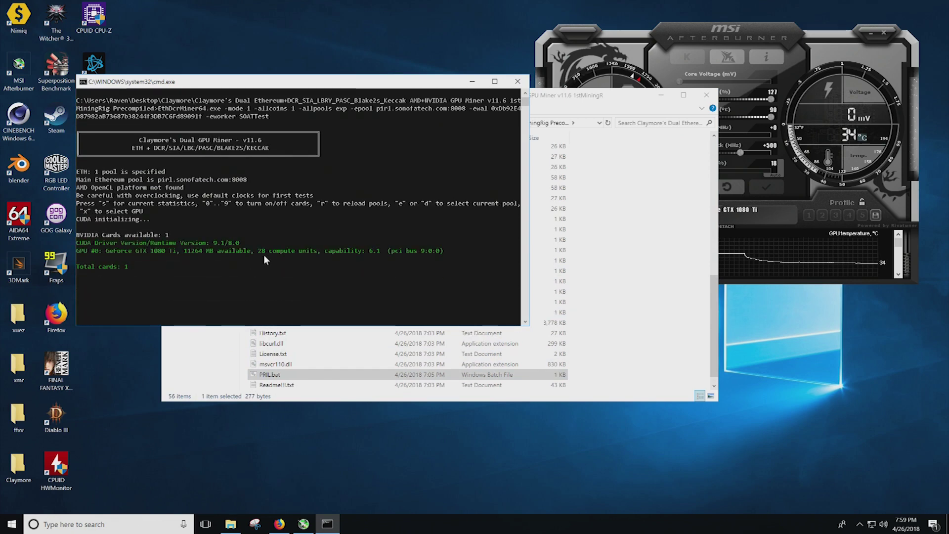
{"action": "left_click", "coordinate": [494, 81]}
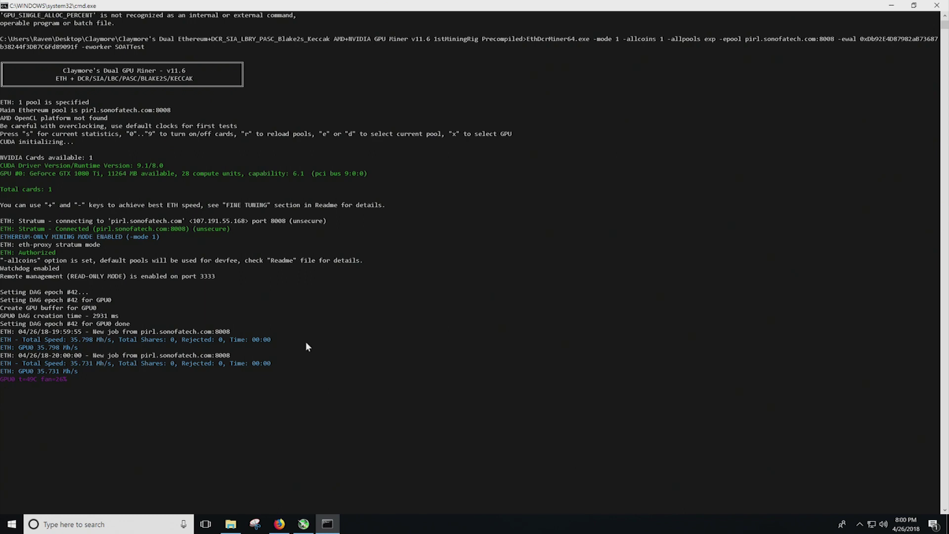
Stop the miner with Ctrl+C and launch OhGodAnETHlargementPill-r2.exe from the ETHLargement folder.
{"action": "key", "text": "ctrl+c"}
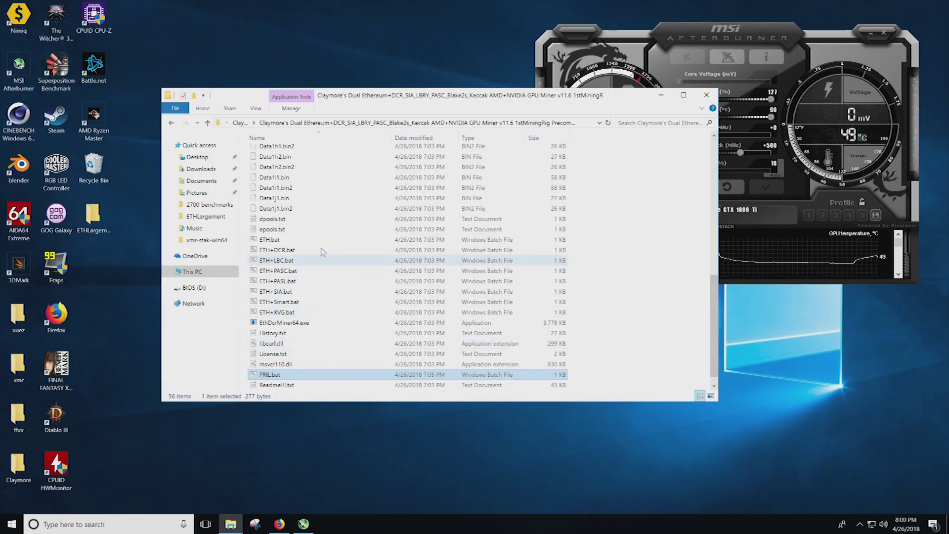
{"action": "left_click_drag", "start_coordinate": [360, 96], "coordinate": [360, 108]}
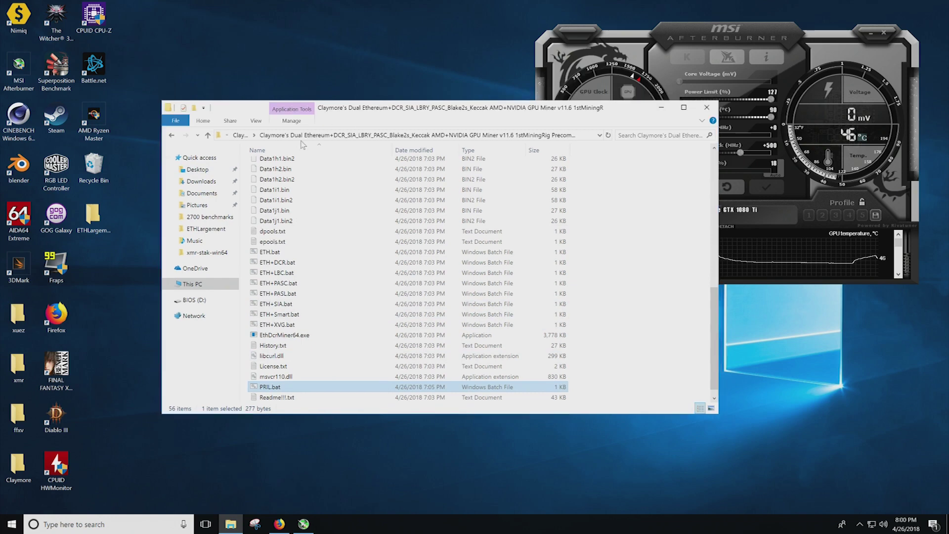
{"action": "left_click", "coordinate": [206, 229]}
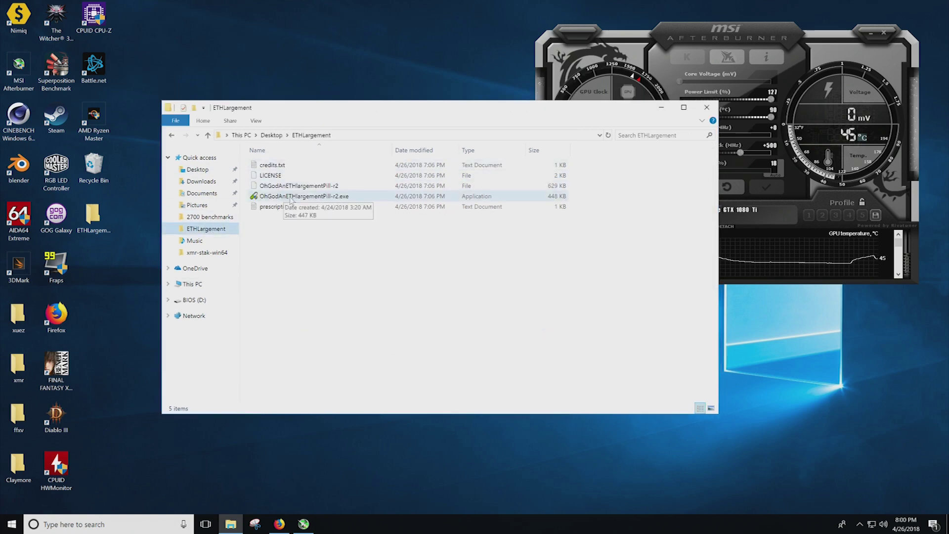
{"action": "double_click", "coordinate": [290, 197]}
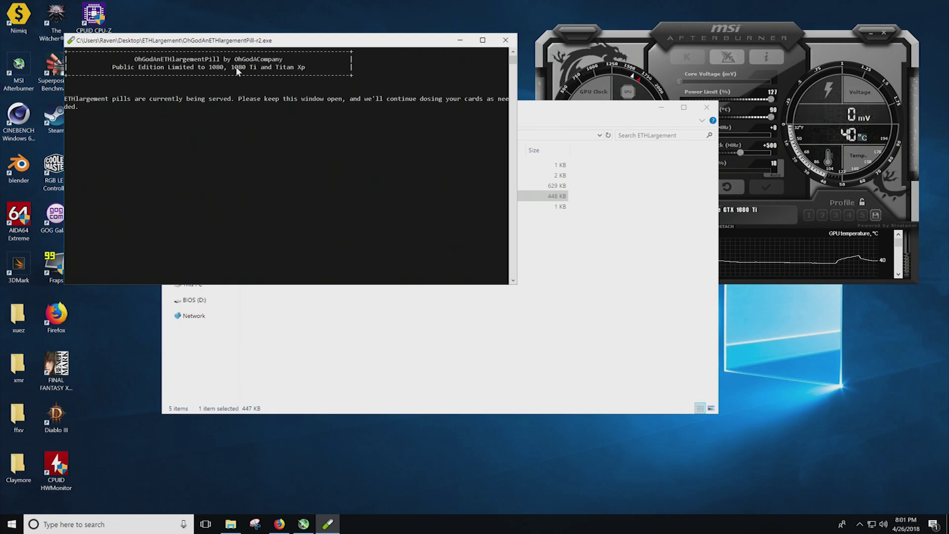
Leave the pill serving in its console and bring File Explorer back to the front.
{"action": "left_click", "coordinate": [553, 314]}
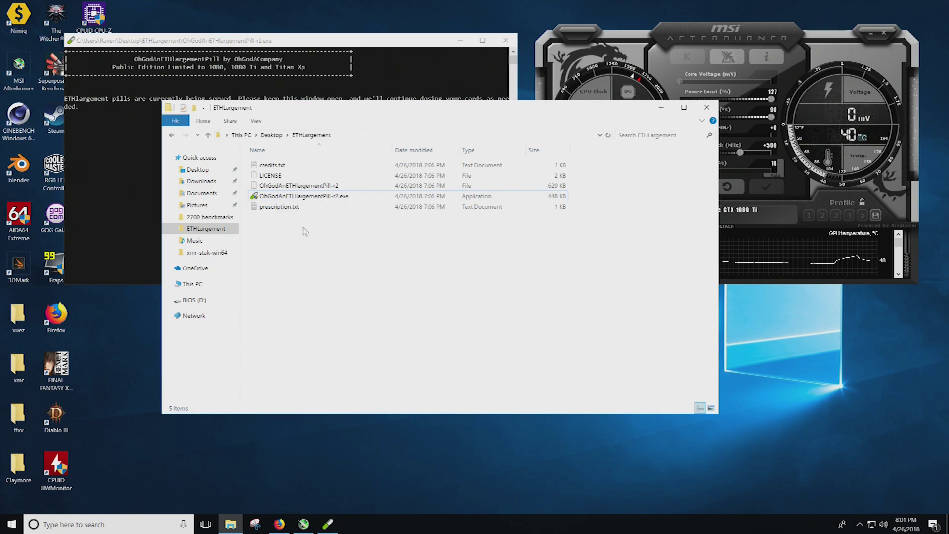
Rerun PRIL.bat, maximize the console to see 49.227 Mh/s, then switch back to Firefox.
{"action": "left_click", "coordinate": [172, 135]}
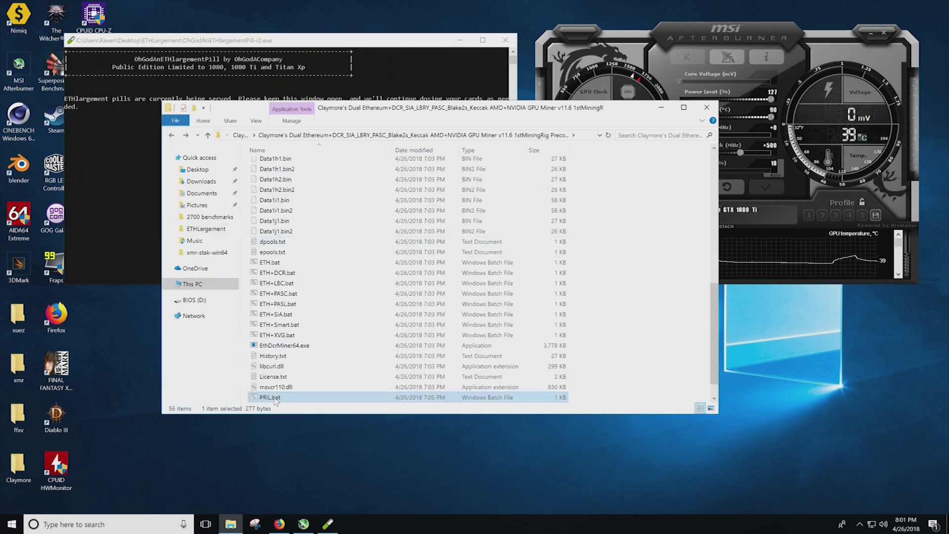
{"action": "double_click", "coordinate": [269, 397]}
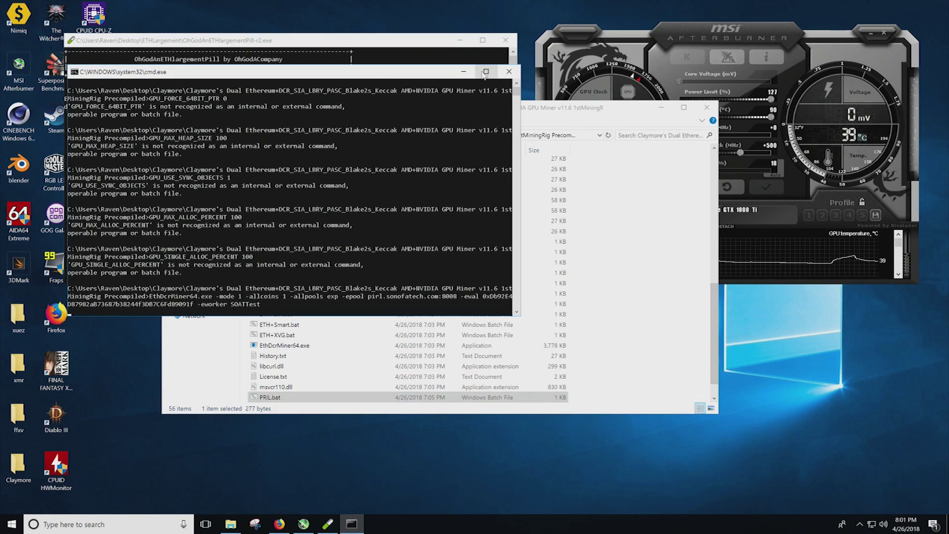
{"action": "left_click", "coordinate": [487, 69]}
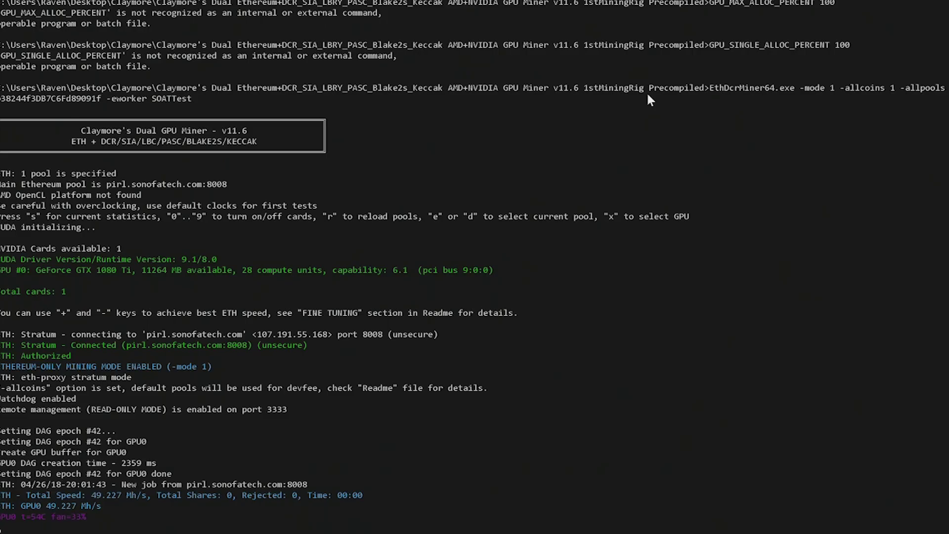
{"action": "scroll", "coordinate": [652, 91], "scroll_direction": "down", "scroll_amount": 3}
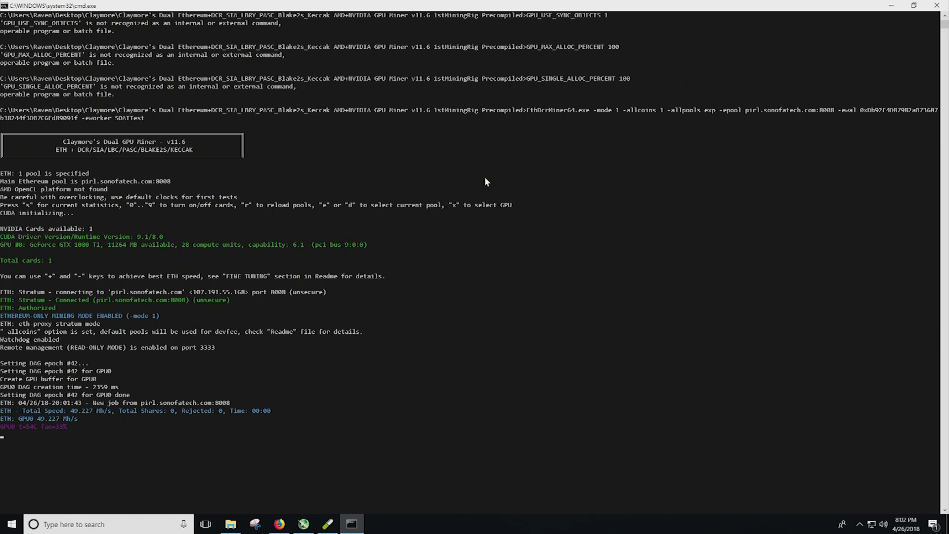
{"action": "left_click", "coordinate": [279, 528]}
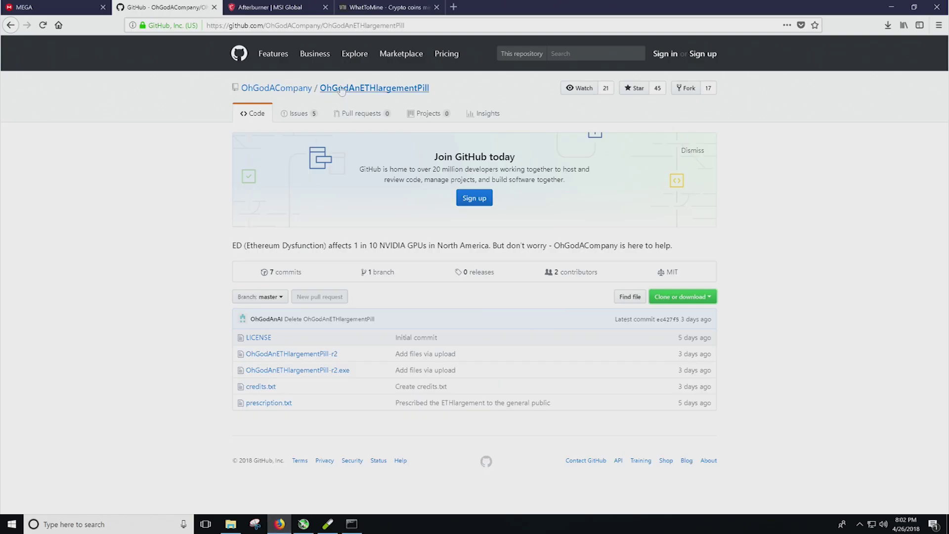
Recalculate WhatToMine with 270 W Ethash power: Ethereum leads at $1.79 revenue, $1.14 profit.
{"action": "left_click", "coordinate": [368, 9]}
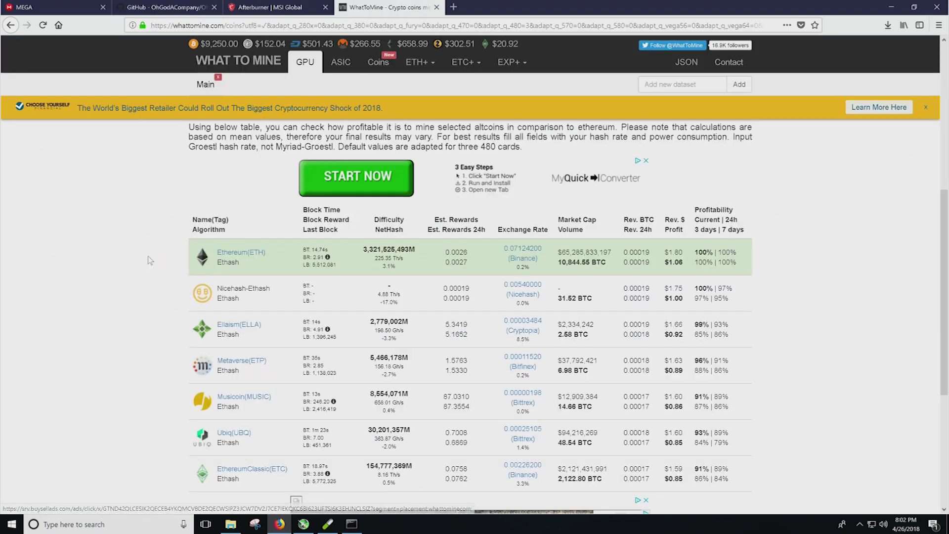
{"action": "scroll", "coordinate": [157, 231], "scroll_direction": "up", "scroll_amount": 5}
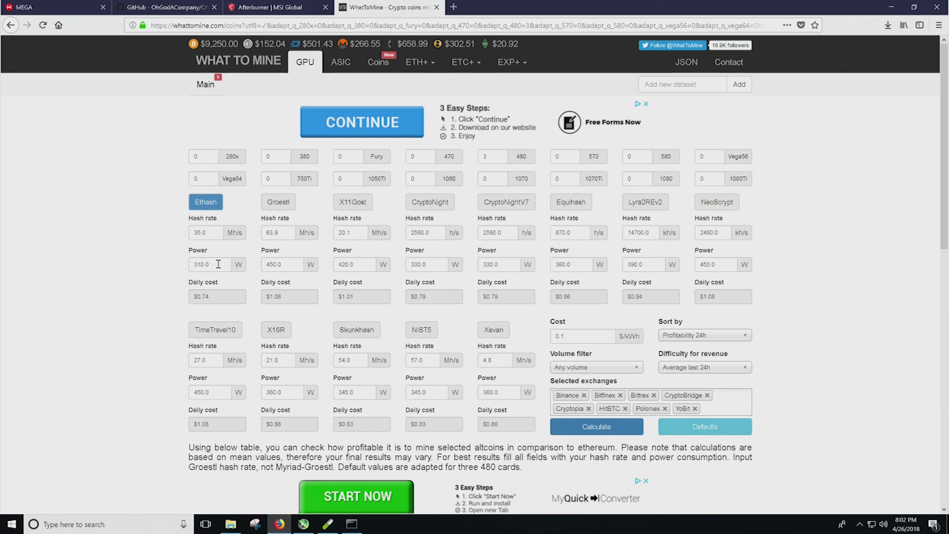
{"action": "double_click", "coordinate": [218, 264]}
{"action": "left_click", "coordinate": [218, 264]}
{"action": "type", "text": "270"}
{"action": "left_click", "coordinate": [585, 432]}
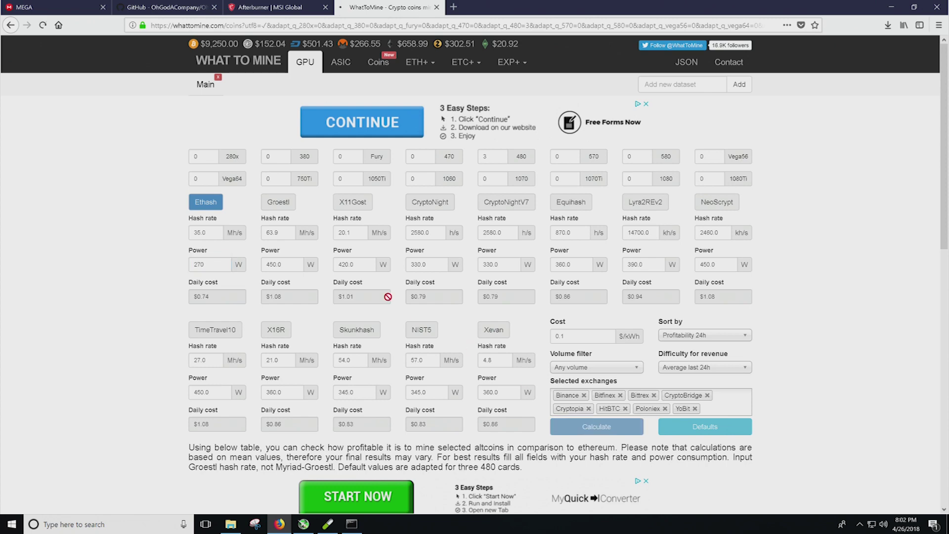
{"action": "scroll", "coordinate": [221, 245], "scroll_direction": "down", "scroll_amount": 5}
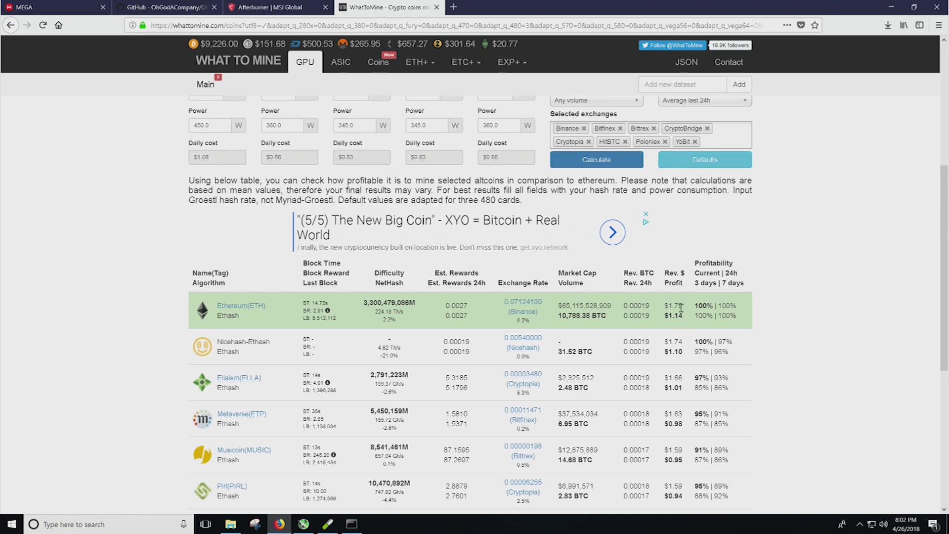
{"action": "scroll", "coordinate": [577, 241], "scroll_direction": "up", "scroll_amount": 3}
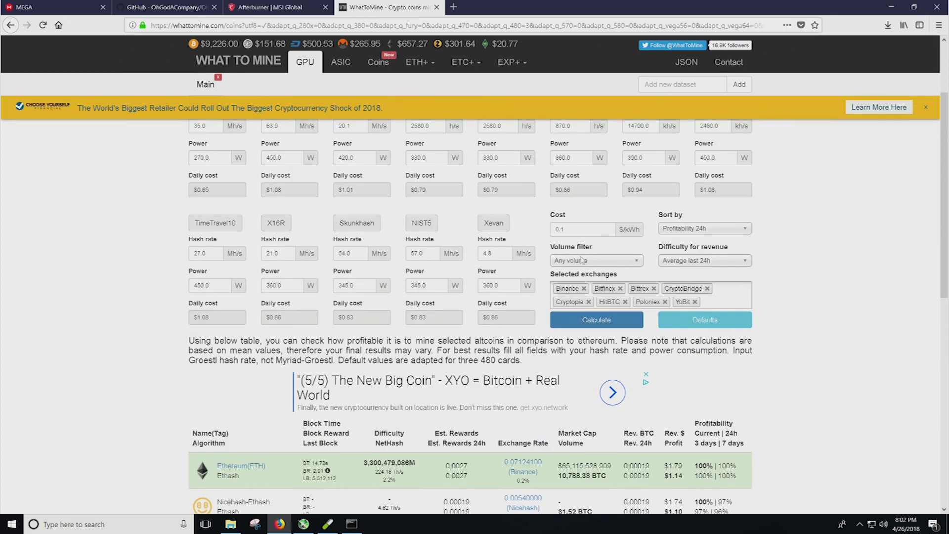
{"action": "scroll", "coordinate": [586, 277], "scroll_direction": "down", "scroll_amount": 3}
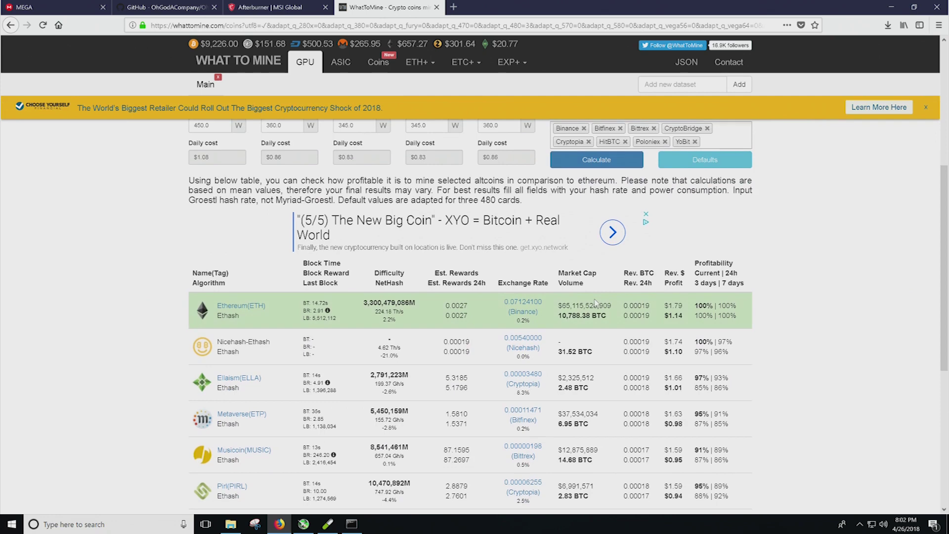
{"action": "scroll", "coordinate": [588, 295], "scroll_direction": "up", "scroll_amount": 2}
{"action": "scroll", "coordinate": [583, 294], "scroll_direction": "down", "scroll_amount": 1}
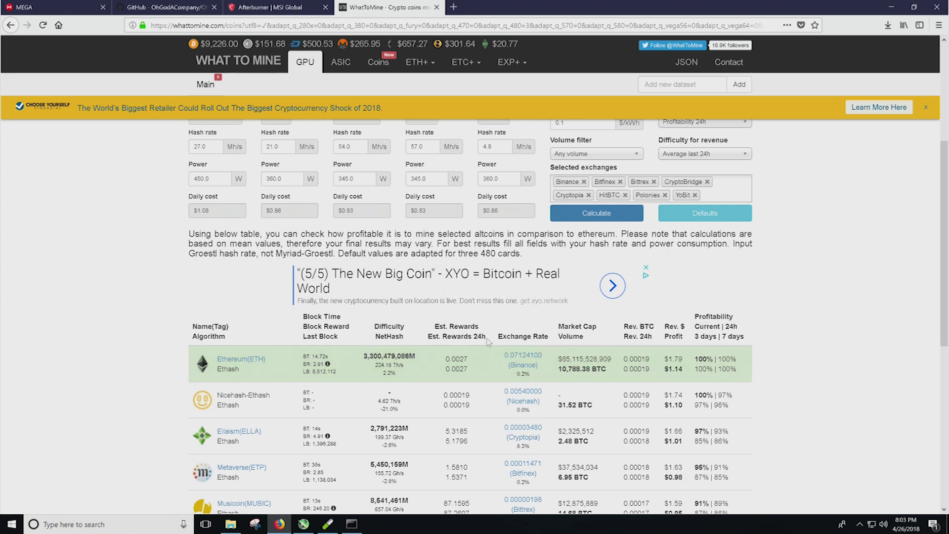
{"action": "scroll", "coordinate": [685, 372], "scroll_direction": "up", "scroll_amount": 5}
Recalculate with Ethash at 50 Mh/s and 310 W, giving Ethereum $2.56 revenue and $1.81 profit.
{"action": "left_click_drag", "start_coordinate": [213, 234], "coordinate": [184, 235]}
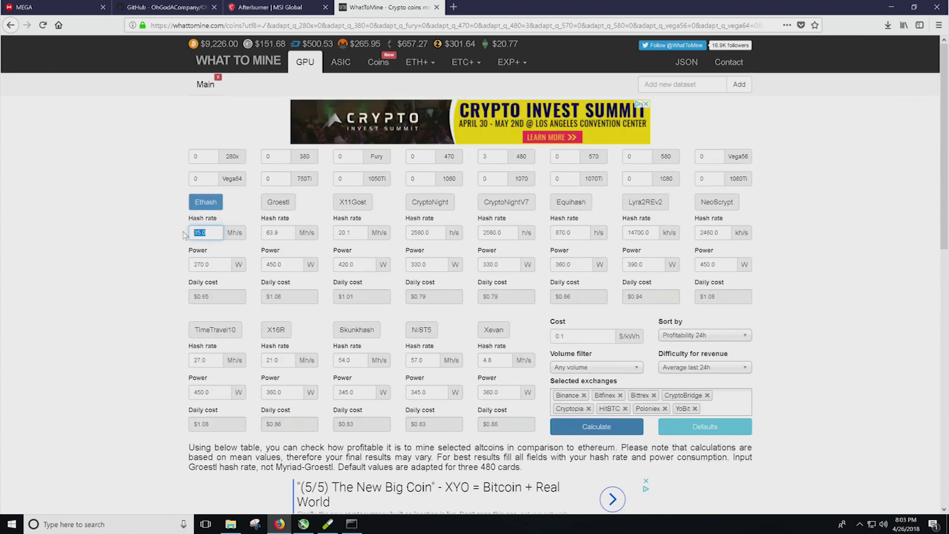
{"action": "type", "text": "50"}
{"action": "left_click_drag", "start_coordinate": [210, 266], "coordinate": [181, 267]}
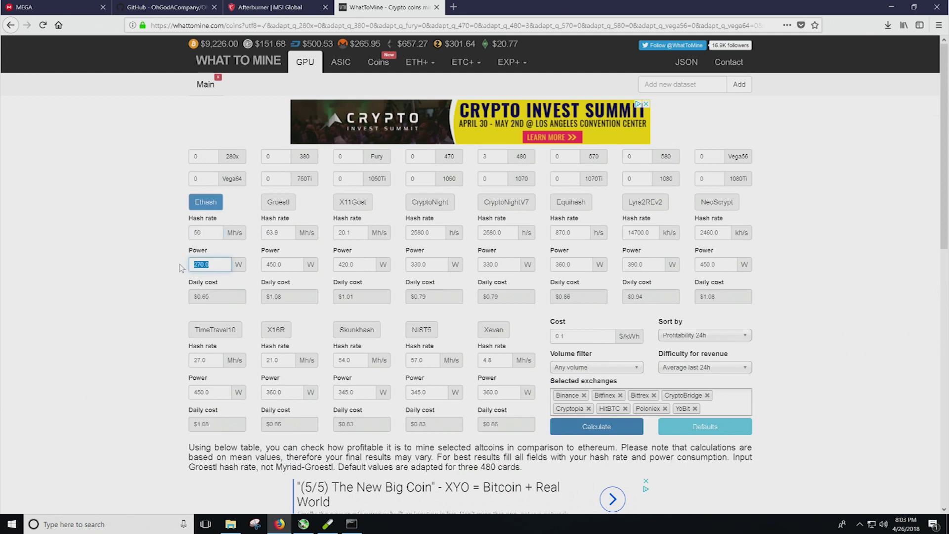
{"action": "type", "text": "310"}
{"action": "left_click", "coordinate": [613, 426]}
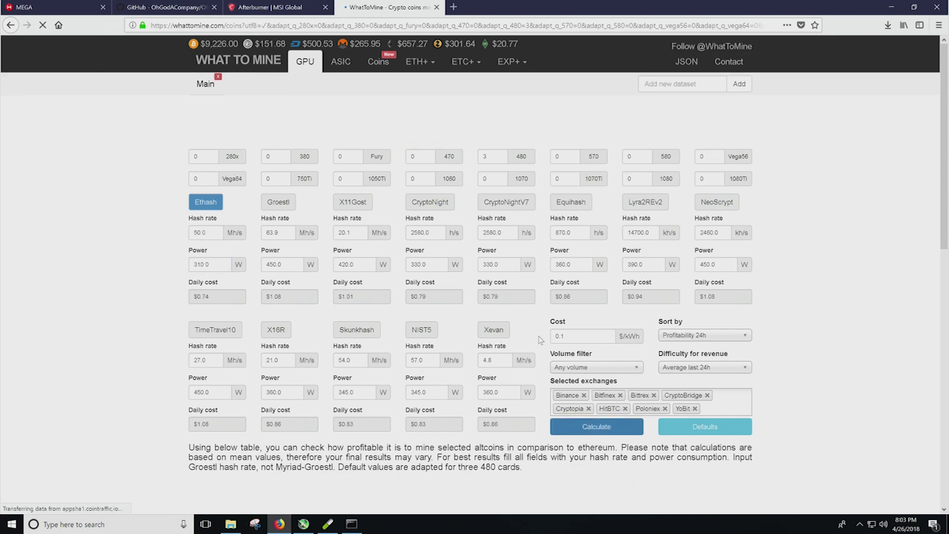
{"action": "scroll", "coordinate": [661, 321], "scroll_direction": "down", "scroll_amount": 5}
{"action": "scroll", "coordinate": [403, 296], "scroll_direction": "down", "scroll_amount": 6}
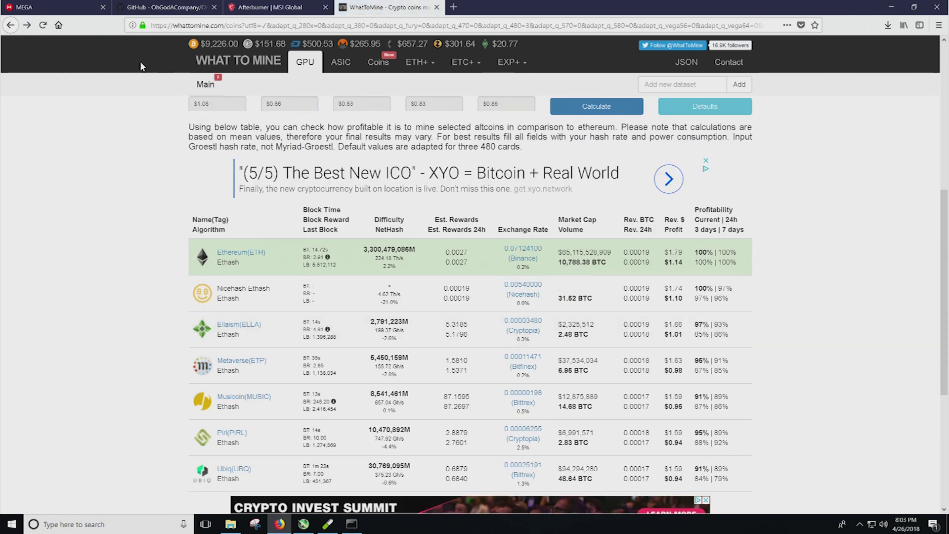
{"action": "left_click", "coordinate": [27, 25]}
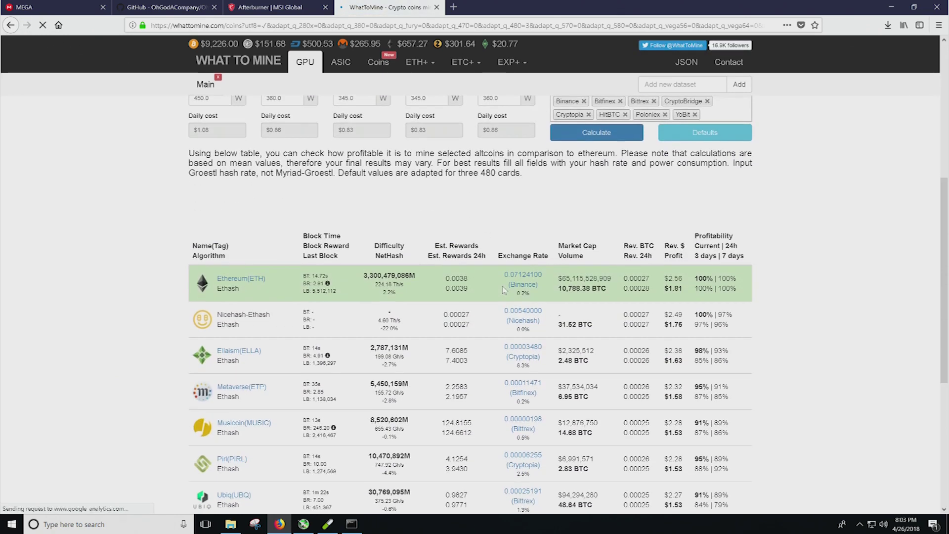